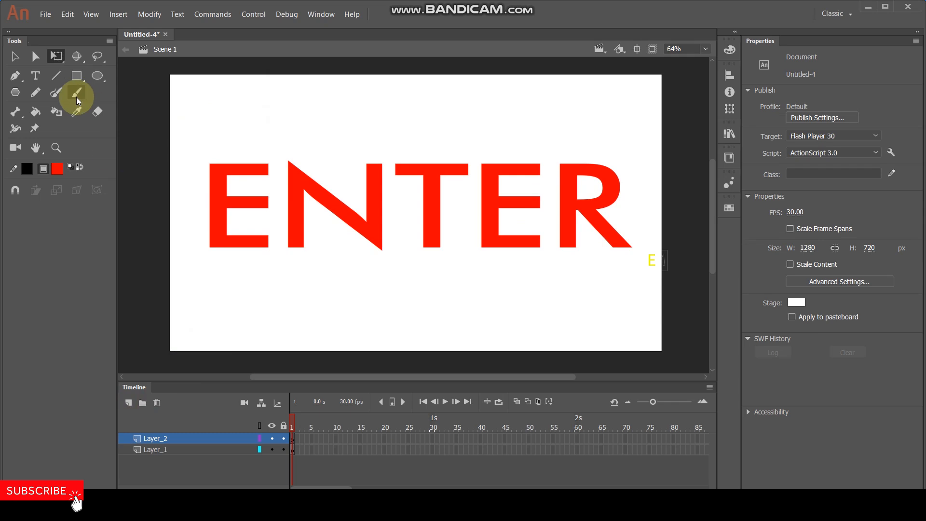
Choose the Brush tool and set its fill colour to green #66FF00.
left_click(77, 92)
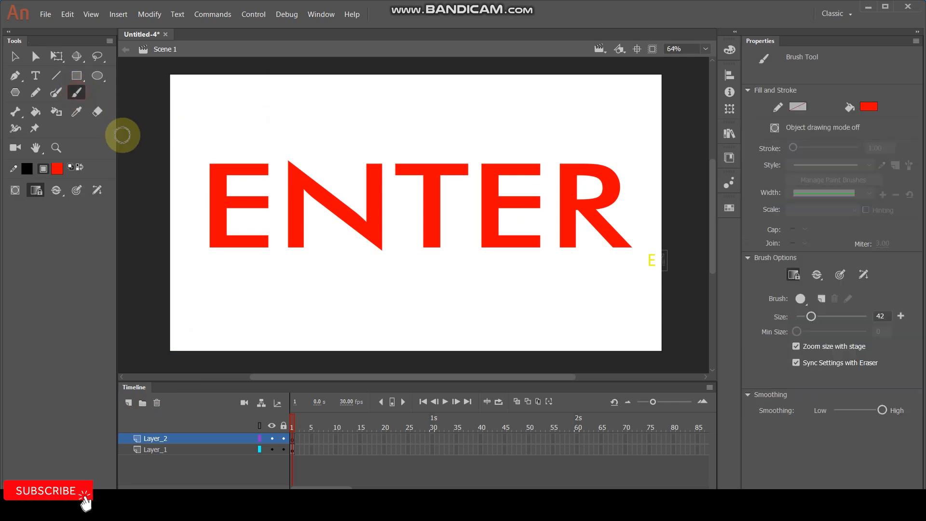
left_click(57, 167)
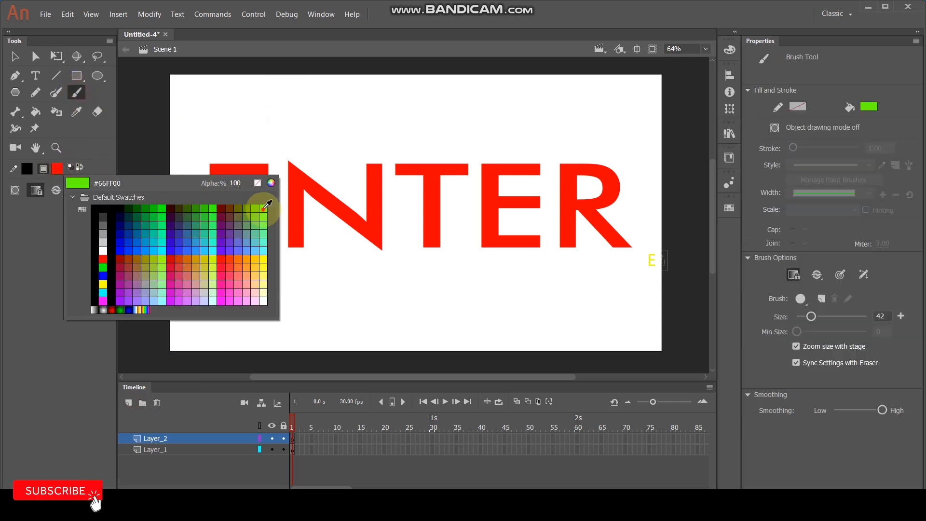
left_click(264, 208)
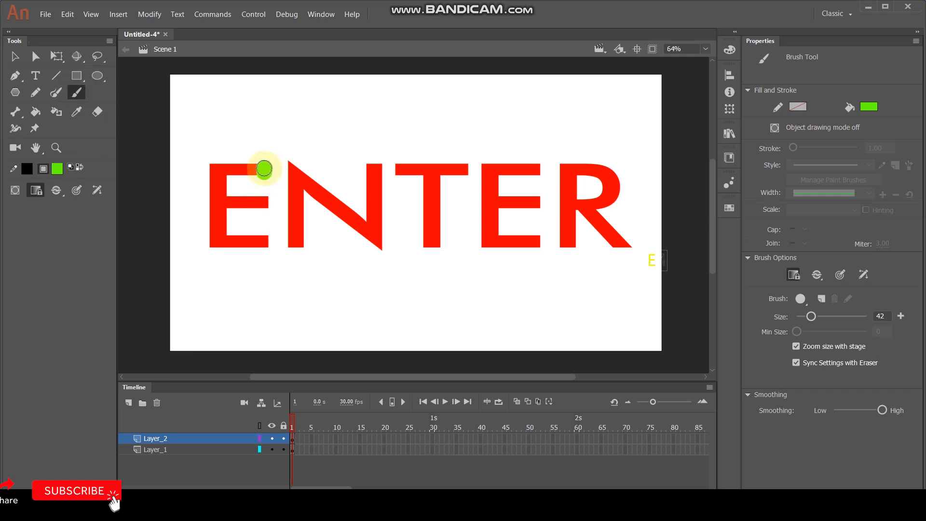
Paint over the first E on Layer_2 bit by bit, inserting a keyframe after each short brush stroke, through frame 16.
key("F6")
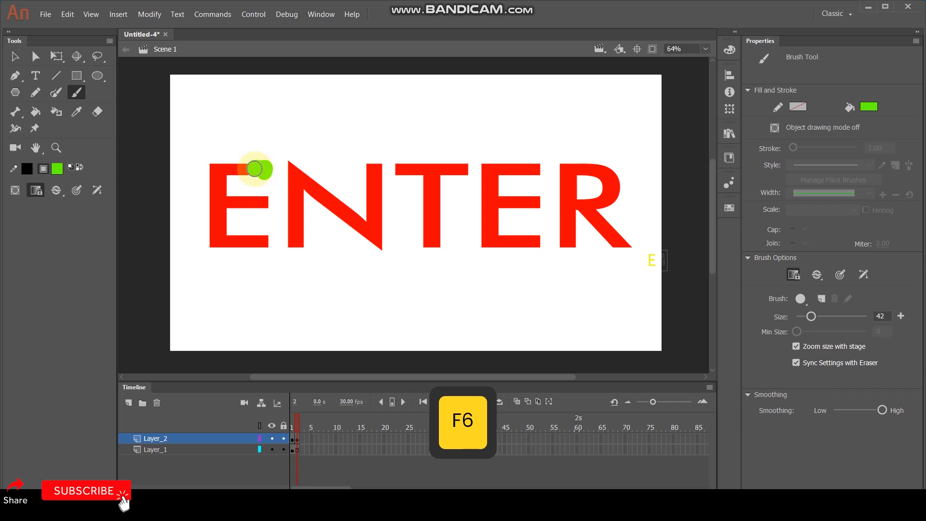
key("F6")
mouse_move(249, 169)
left_mouse_down()
mouse_move(213, 170)
mouse_move(224, 175)
mouse_move(215, 175)
mouse_move(216, 209)
mouse_move(260, 202)
left_mouse_up()
key("F6")
key("F6")
key("F6")
key("F6")
key("F6")
key("F6")
key("F6")
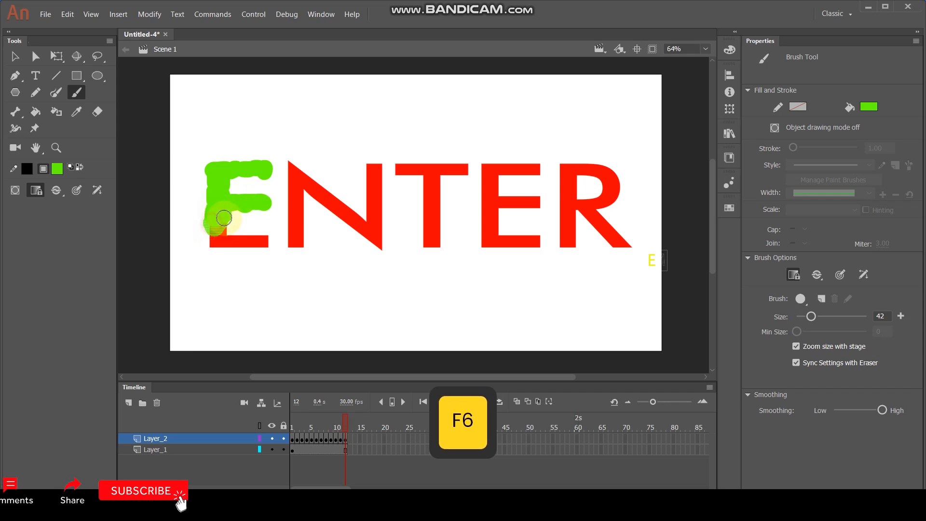
key("F6")
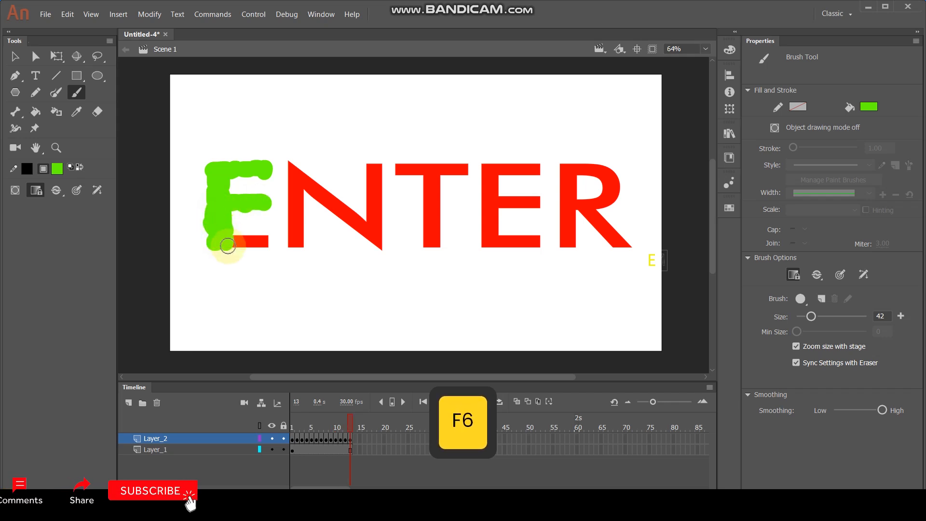
key("F6")
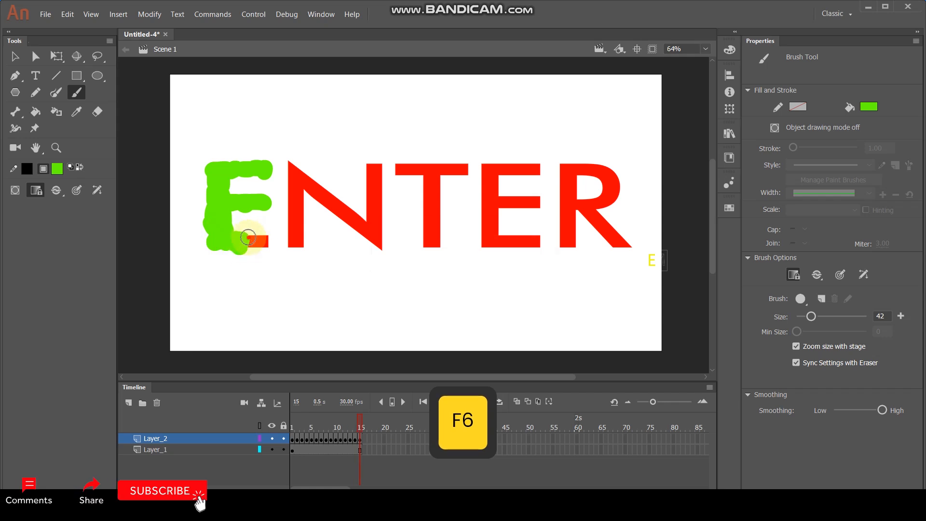
left_click_drag(265, 240, 268, 240)
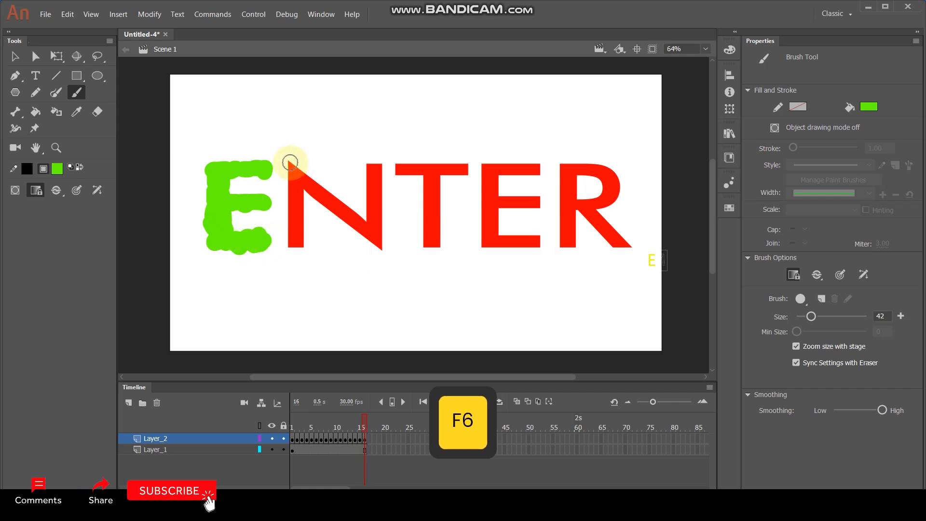
Cover the letter N with green brush strokes frame by frame on Layer_2, adding a keyframe for each stroke.
key("F6")
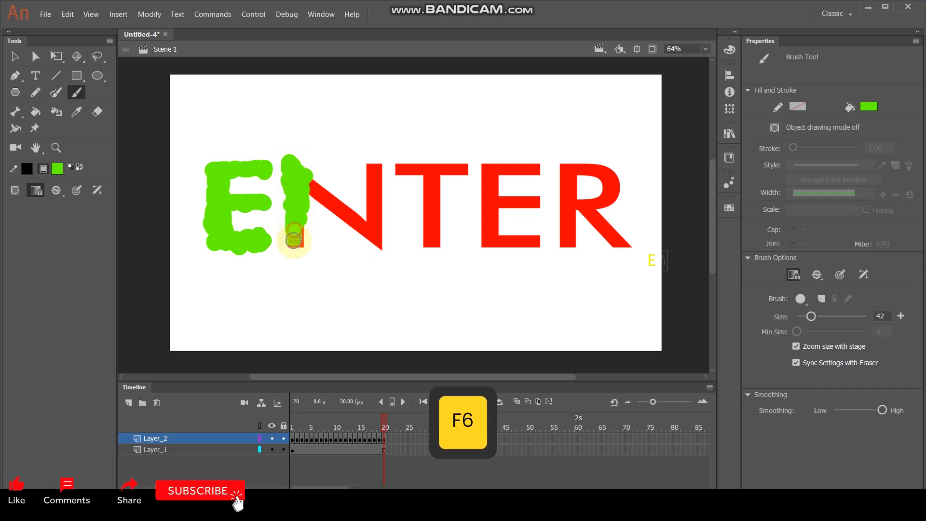
left_click_drag(301, 241, 301, 242)
key("F6")
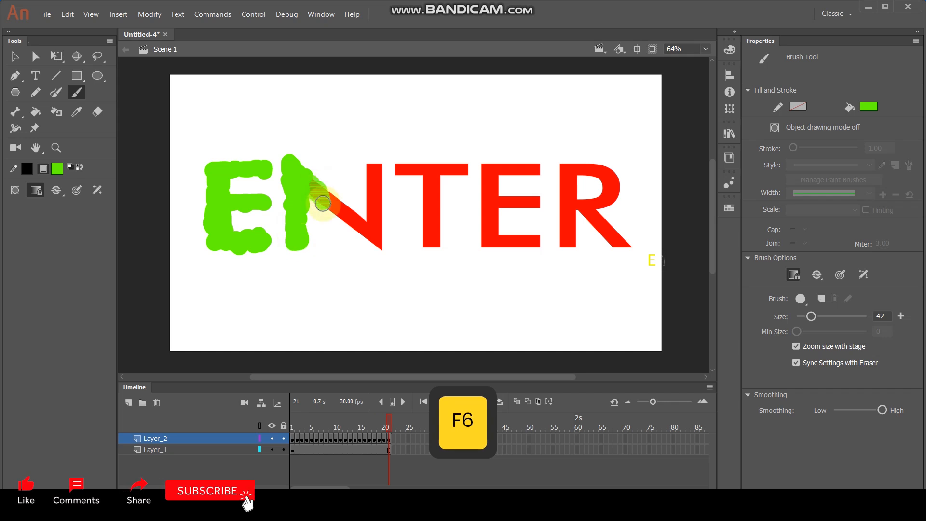
mouse_move(327, 192)
left_mouse_down()
mouse_move(373, 227)
mouse_move(377, 192)
mouse_move(382, 243)
left_mouse_up()
key("F6")
key("F6")
key("F6")
key("F6")
key("F6")
key("F6")
key("F6")
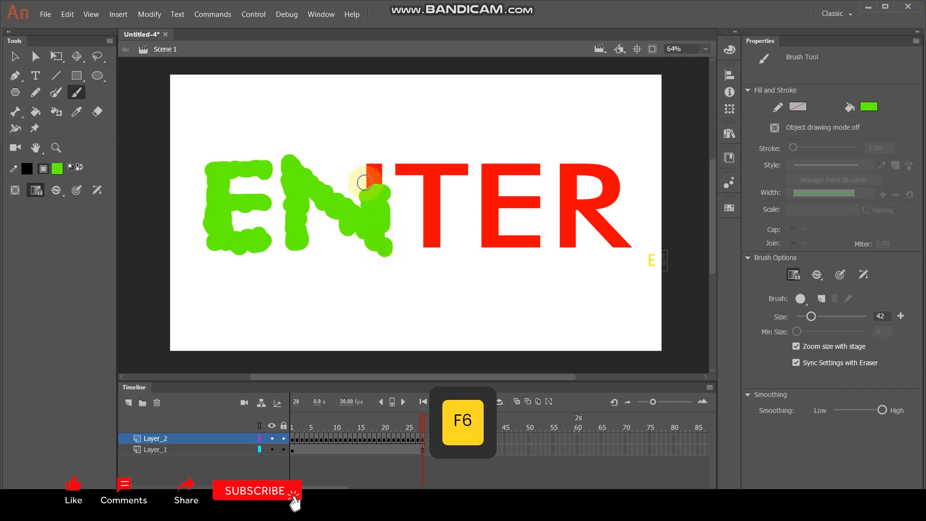
key("F6")
left_click_drag(368, 165, 379, 168)
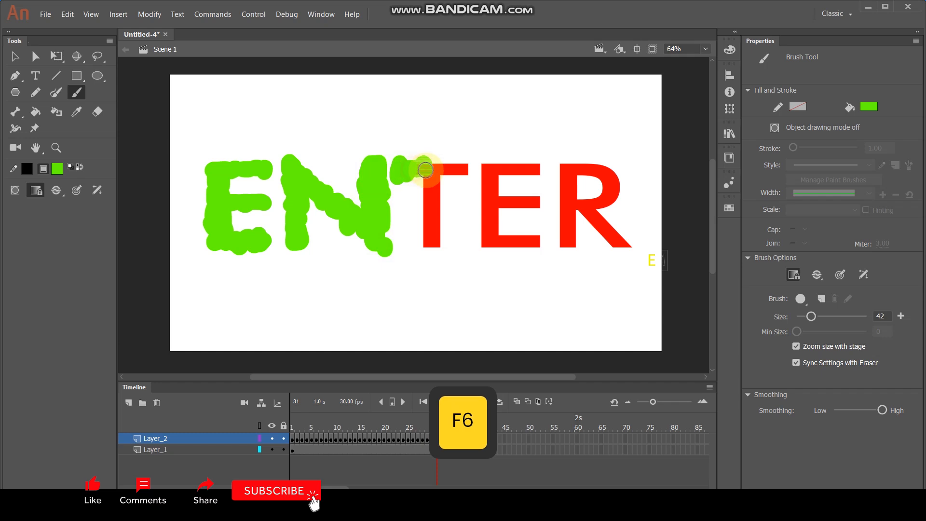
Cover the letter T with green brush strokes on Layer_2, adding a new keyframe per stroke up to frame 39.
key("F6")
left_click_drag(438, 179, 430, 186)
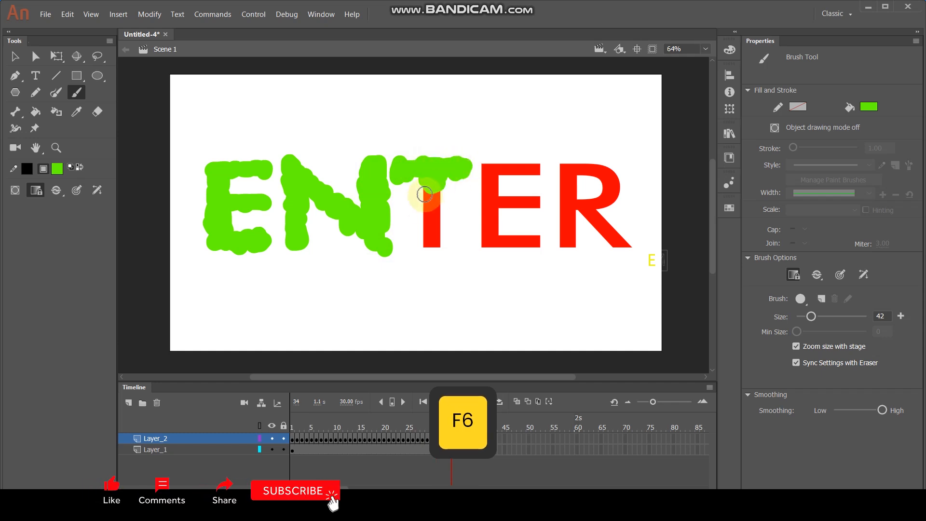
key("F6")
mouse_move(438, 206)
left_mouse_down()
mouse_move(424, 226)
mouse_move(437, 247)
left_mouse_up()
key("F6")
Paint over the second E on Layer_2 stroke by stroke, inserting a keyframe for each added piece.
key("F6")
key("F6")
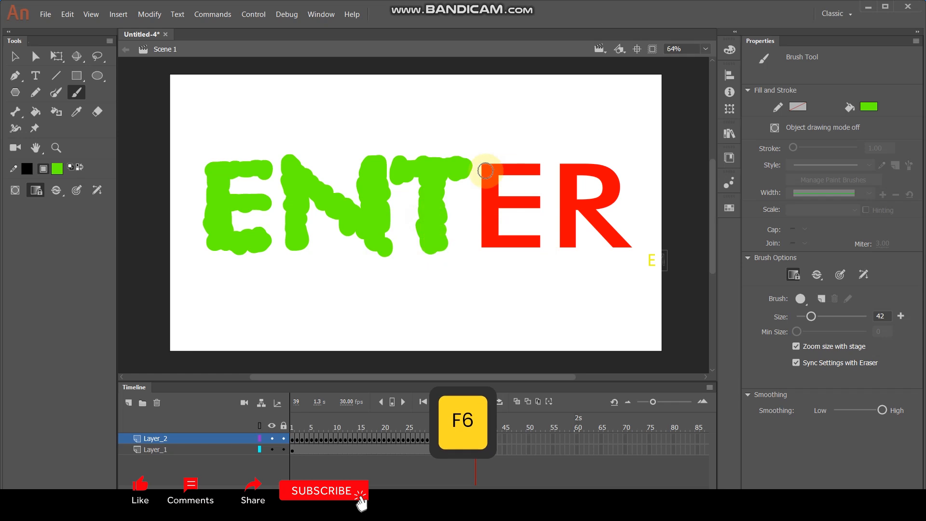
key("F6")
left_click_drag(497, 175, 534, 161)
key("F6")
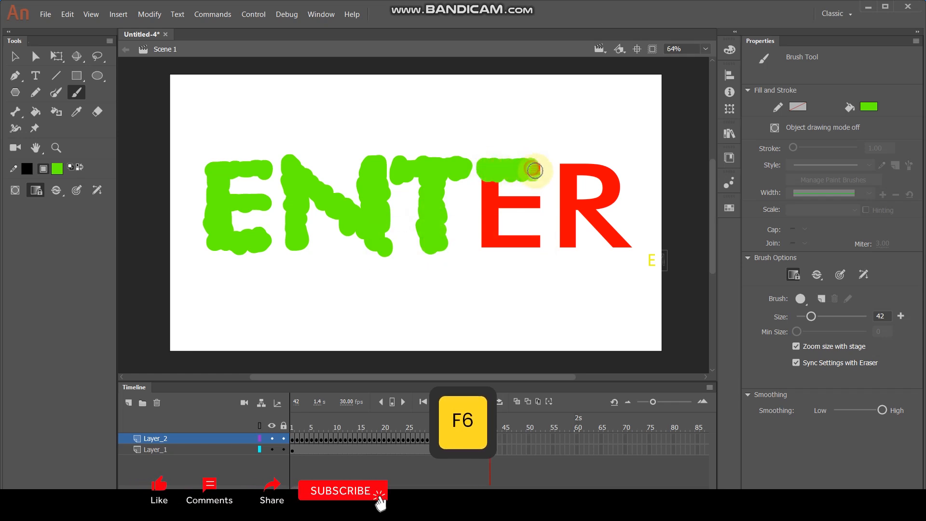
key("F6")
key("F6")
mouse_move(482, 194)
left_mouse_down()
mouse_move(512, 209)
mouse_move(534, 205)
left_mouse_up()
key("F6")
key("F6")
key("F6")
key("F6")
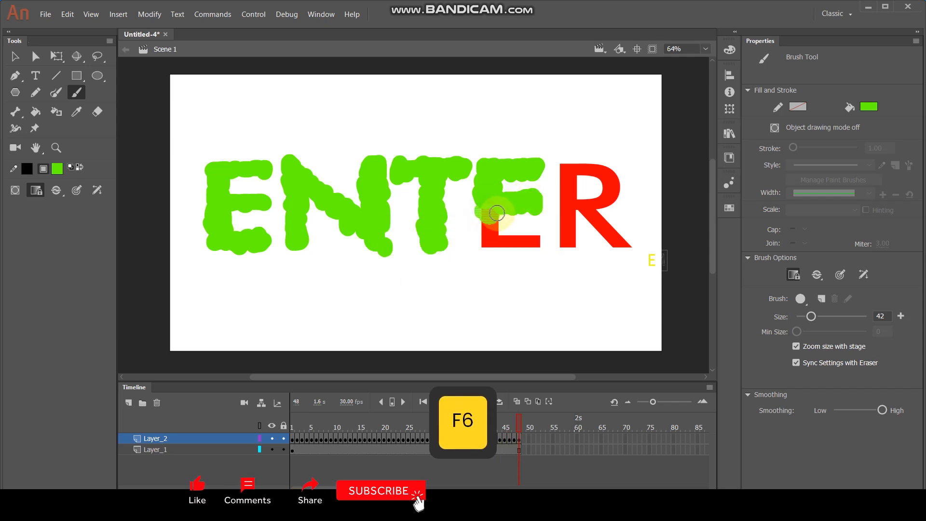
key("F6")
mouse_move(481, 222)
left_mouse_down()
mouse_move(489, 244)
mouse_move(504, 233)
mouse_move(512, 245)
mouse_move(530, 239)
left_mouse_up()
key("F6")
key("F6")
Paint over the letter R on Layer_2 stroke by stroke, adding keyframes through frame 66.
key("F6")
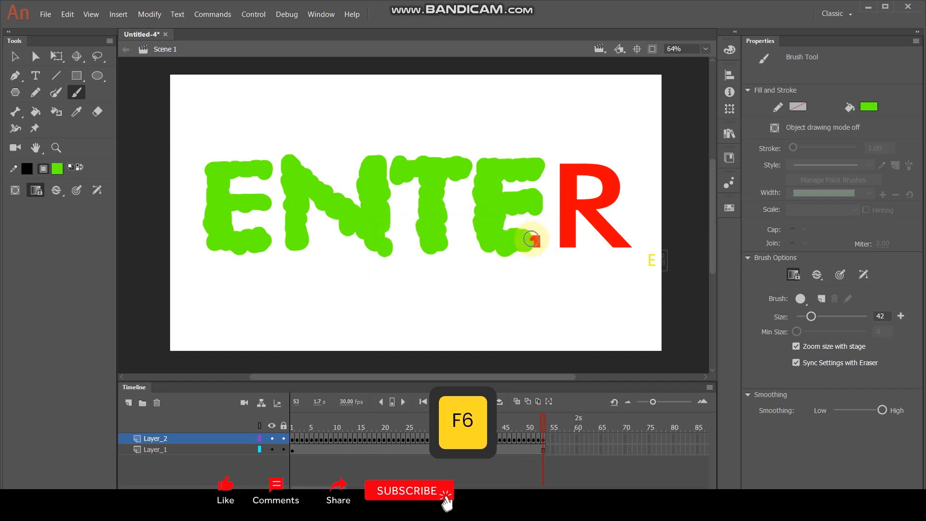
key("F6")
mouse_move(564, 166)
left_mouse_down()
mouse_move(602, 169)
mouse_move(611, 174)
mouse_move(601, 183)
mouse_move(605, 173)
mouse_move(604, 187)
mouse_move(618, 191)
mouse_move(579, 207)
mouse_move(561, 207)
mouse_move(571, 205)
mouse_move(565, 188)
mouse_move(573, 194)
mouse_move(560, 207)
mouse_move(571, 222)
mouse_move(563, 236)
mouse_move(570, 224)
mouse_move(572, 237)
mouse_move(560, 243)
mouse_move(574, 244)
mouse_move(586, 213)
mouse_move(621, 245)
left_mouse_up()
key("F6")
key("F6")
key("F6")
key("F6")
key("F6")
key("F6")
key("F6")
key("F6")
key("F6")
key("F6")
key("F6")
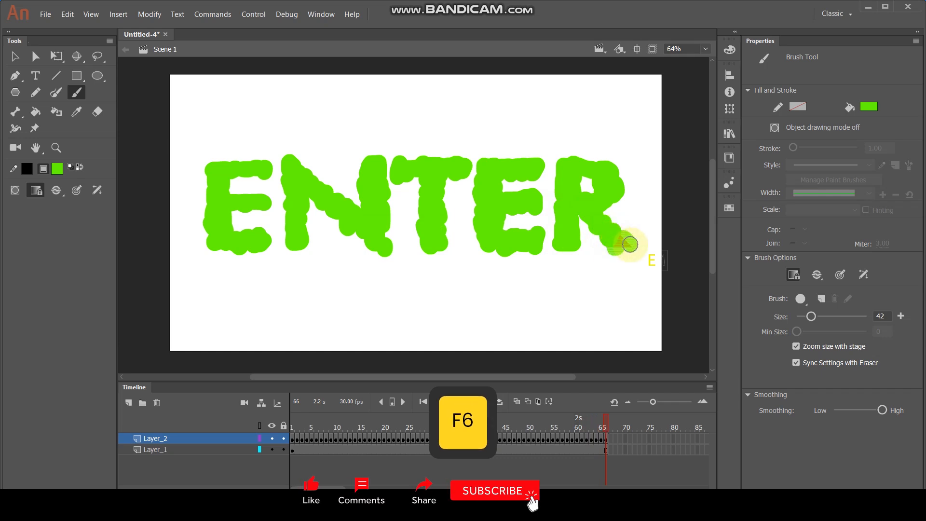
Return to frame 1, add a new layer above Layer_2, and remove its frames from frame 2 onward.
left_click_drag(581, 424, 281, 450)
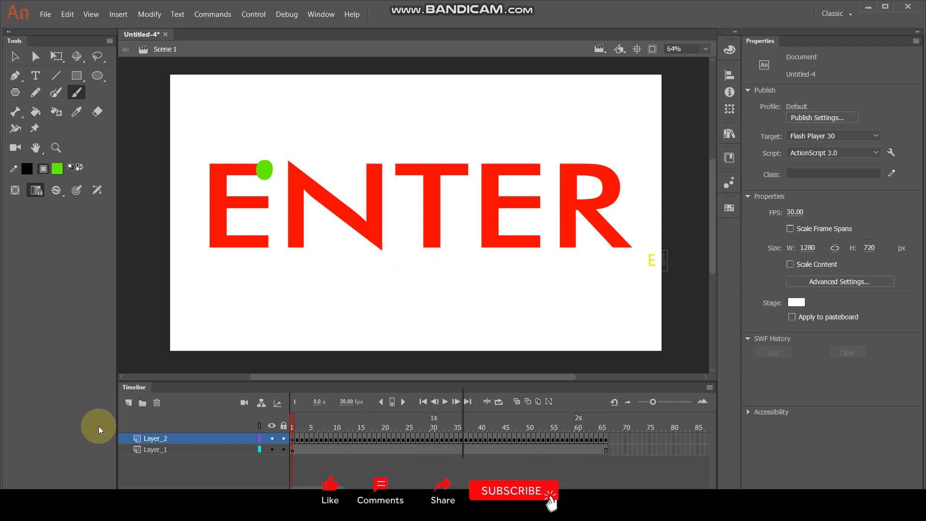
left_click(128, 403)
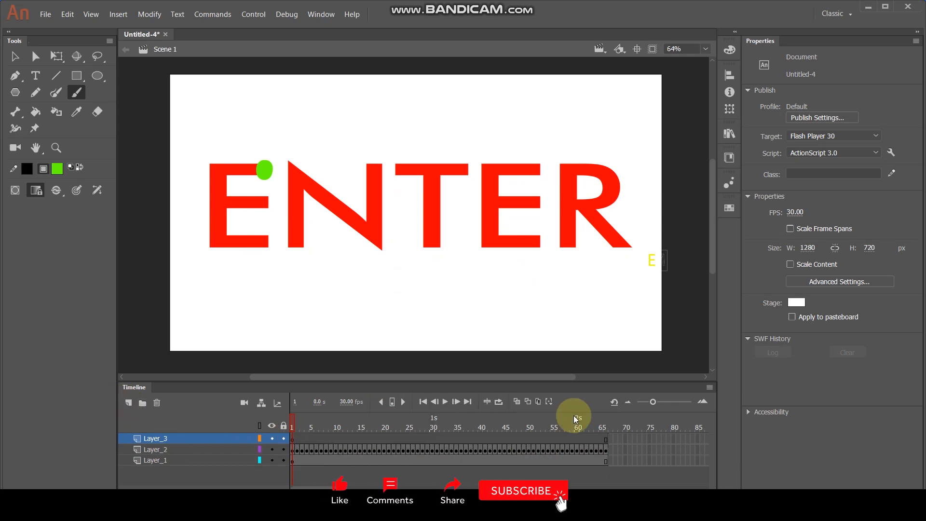
left_click_drag(627, 435, 298, 441)
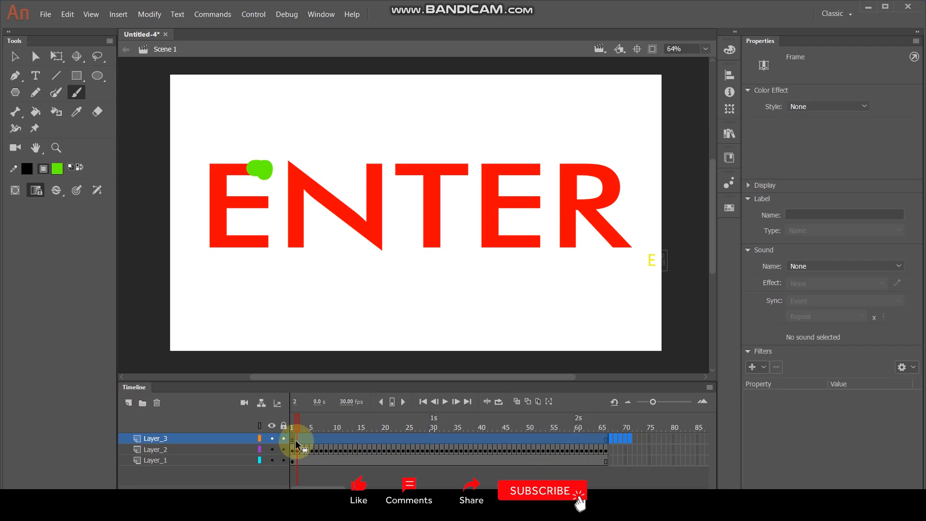
right_click(305, 440)
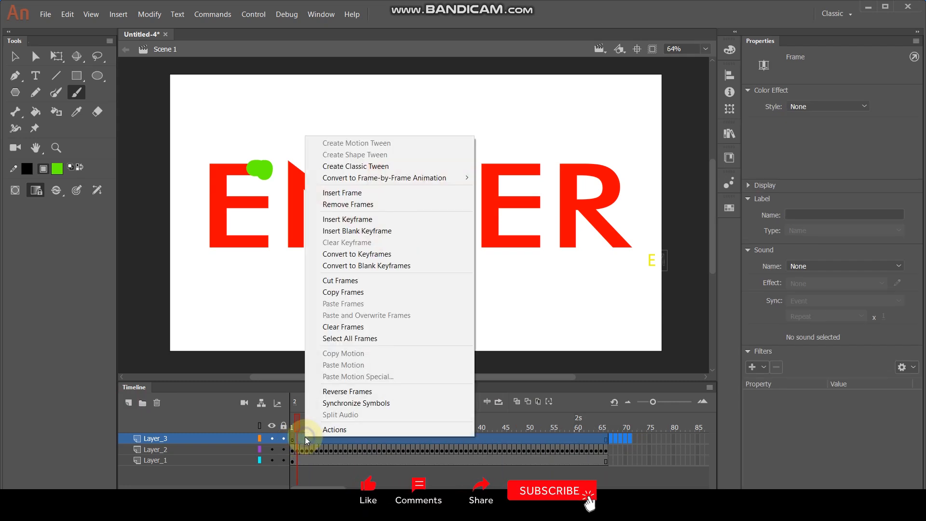
left_click(354, 204)
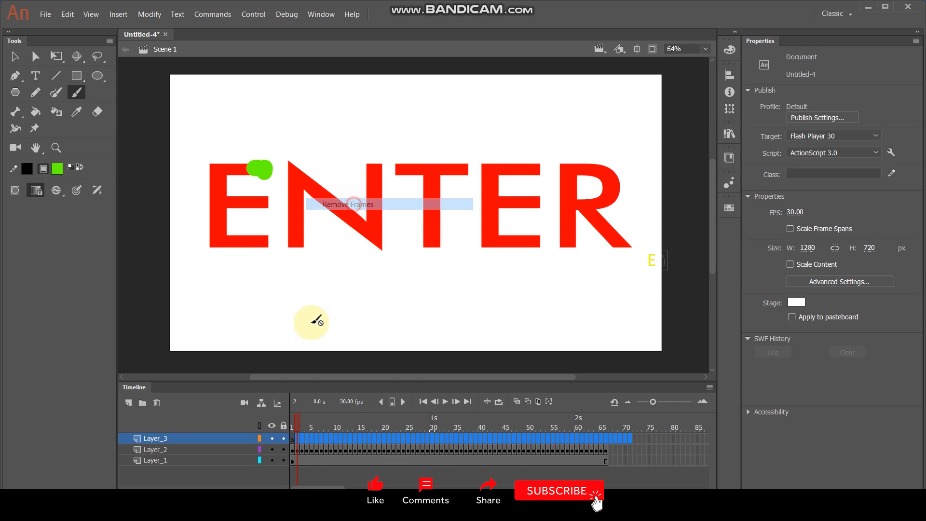
Import the hand-with-pencil image "pngwing.com (81)" from Downloads to the stage at frame 1 of Layer_3.
left_click(293, 424)
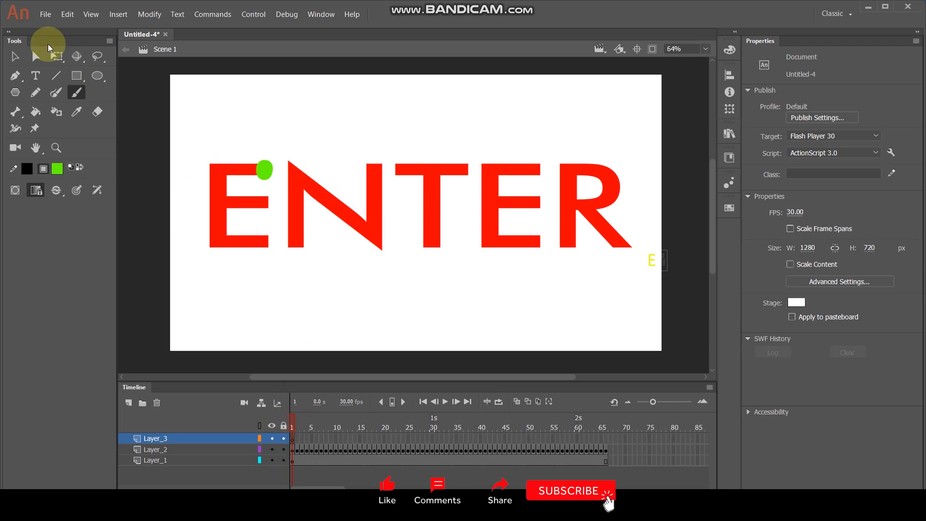
left_click(44, 17)
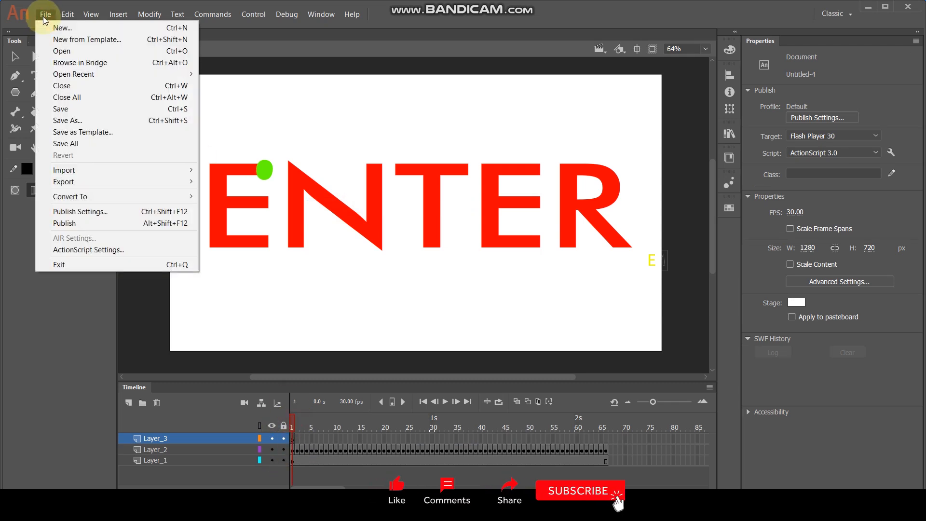
mouse_move(106, 169)
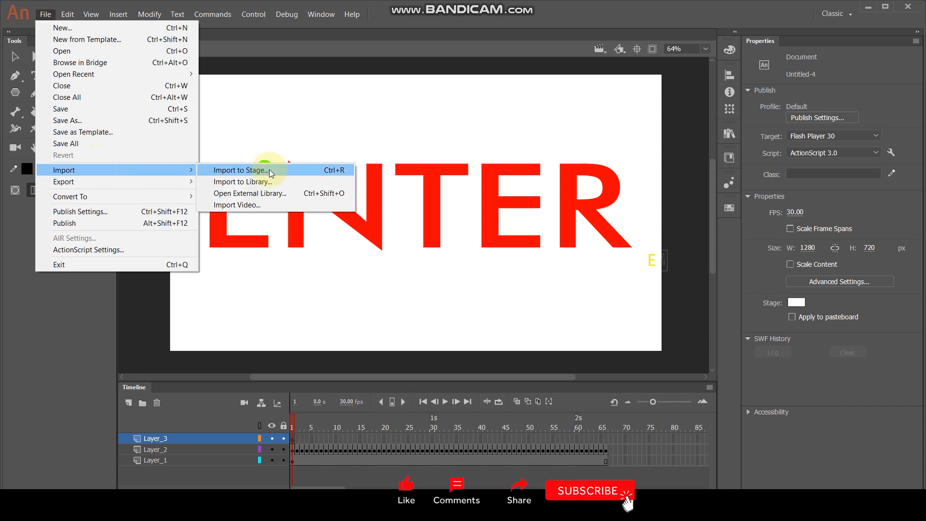
left_click(263, 170)
left_click(149, 119)
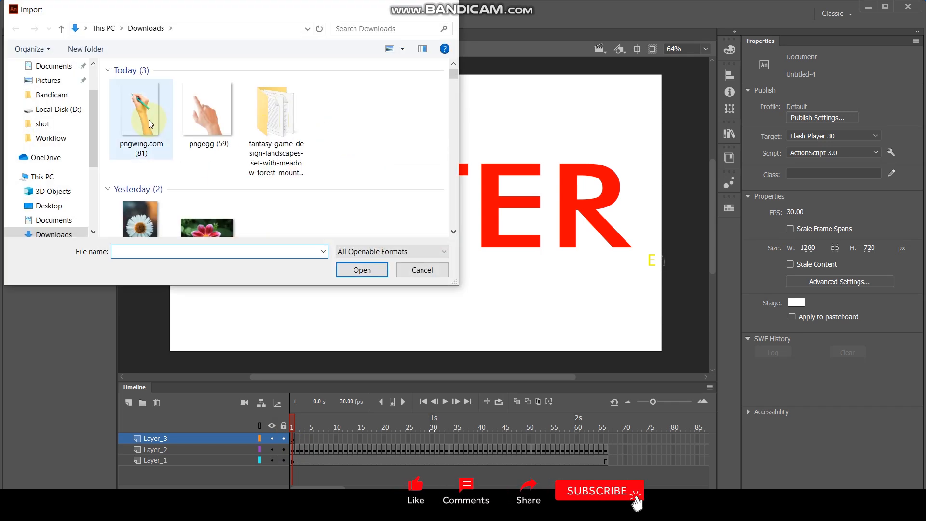
left_click(367, 268)
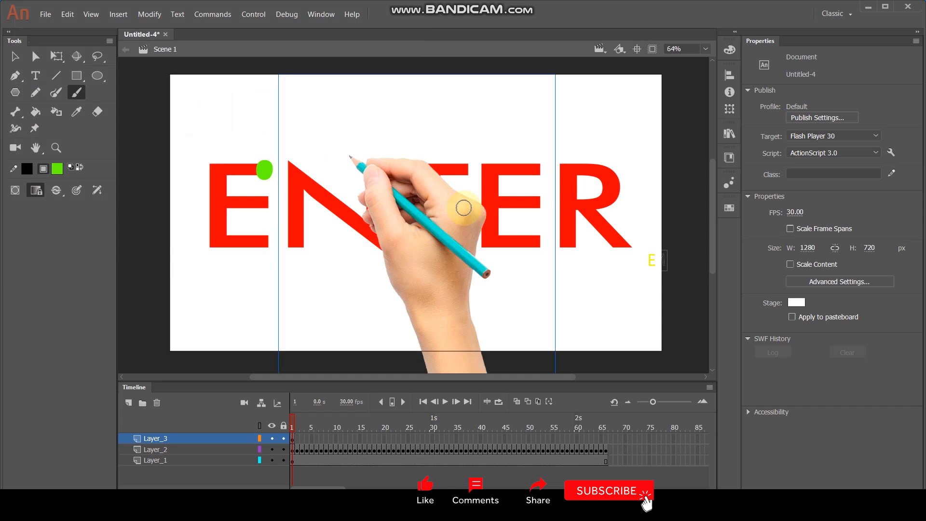
Move the hand image to X 49, Y 35 so the pencil tip rests on the green dot of the first E.
left_click(14, 56)
left_click(374, 198)
left_click_drag(441, 233, 352, 246)
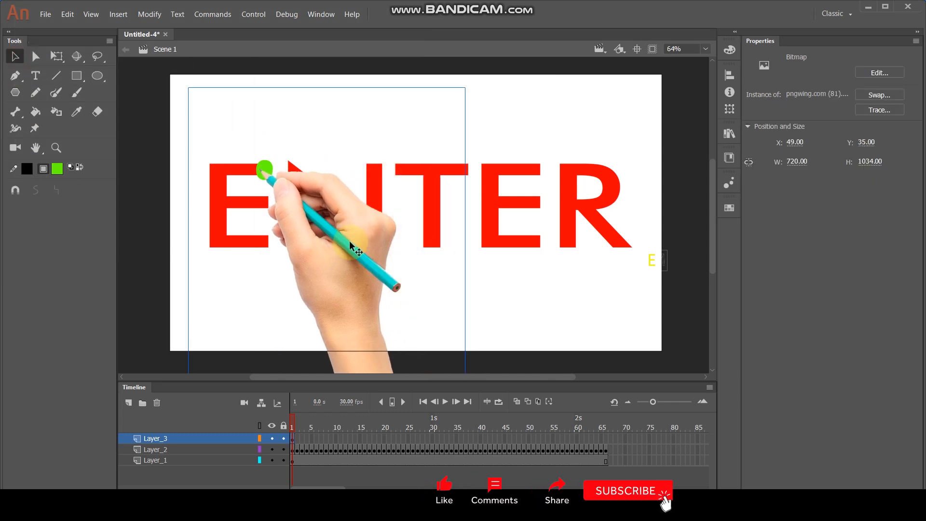
Add a keyframe per frame on Layer_3 up to frame 51, moving the hand so the pencil tip follows the green strokes from E to the second E.
key("F6")
mouse_move(351, 242)
left_mouse_down()
mouse_move(289, 249)
mouse_move(301, 241)
mouse_move(313, 256)
mouse_move(305, 260)
mouse_move(356, 267)
mouse_move(289, 282)
mouse_move(305, 296)
mouse_move(289, 277)
mouse_move(308, 264)
mouse_move(325, 276)
mouse_move(333, 227)
mouse_move(352, 207)
mouse_move(358, 221)
mouse_move(346, 237)
mouse_move(357, 276)
mouse_move(380, 227)
mouse_move(380, 241)
mouse_move(429, 271)
mouse_move(420, 231)
mouse_move(430, 292)
mouse_move(408, 220)
mouse_move(425, 199)
mouse_move(470, 229)
mouse_move(476, 206)
mouse_move(504, 213)
mouse_move(462, 229)
mouse_move(470, 282)
mouse_move(461, 279)
mouse_move(560, 213)
mouse_move(535, 207)
mouse_move(563, 195)
mouse_move(572, 201)
mouse_move(520, 222)
mouse_move(524, 230)
mouse_move(573, 230)
mouse_move(516, 250)
mouse_move(531, 268)
mouse_move(549, 263)
left_mouse_up()
key("F6")
key("F6")
key("F6")
key("F6")
key("F6")
key("F6")
key("F6")
key("F6")
left_click(355, 267)
key("F6")
key("F6")
key("F6")
key("F6")
key("F6")
key("F6")
key("F6")
key("F6")
key("F6")
key("F6")
key("F6")
key("F6")
key("F6")
key("F6")
key("F6")
key("F6")
key("F6")
key("F6")
key("F6")
key("F6")
key("F6")
key("F6")
key("F6")
key("F6")
key("F6")
key("F6")
key("F6")
key("F6")
key("F6")
key("F6")
key("F6")
key("F6")
key("F6")
key("F6")
key("F6")
key("F6")
key("F6")
key("F6")
key("F6")
key("F6")
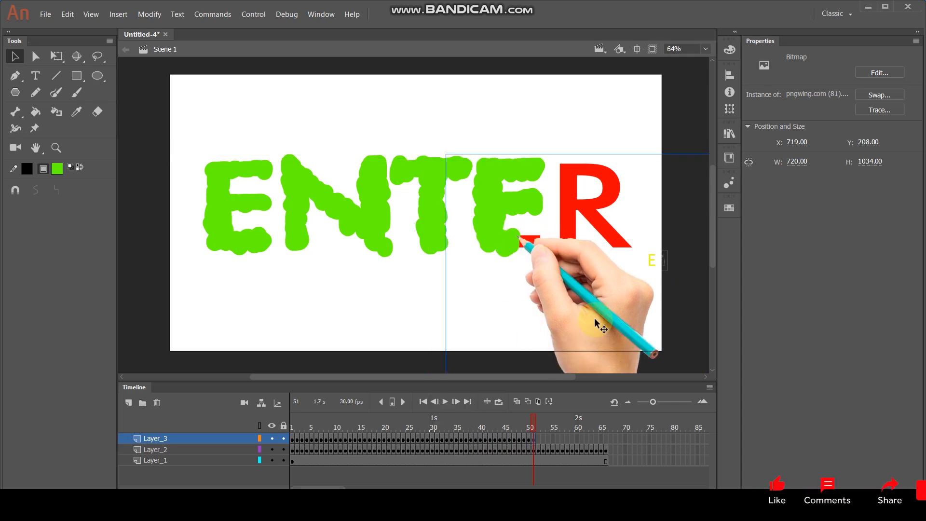
Continue keyframing the hand along the R's strokes, ending at frame 67 with it moved off the stage to X 1125, Y 327.
left_click_drag(593, 308, 661, 238)
key("F6")
key("F6")
key("F6")
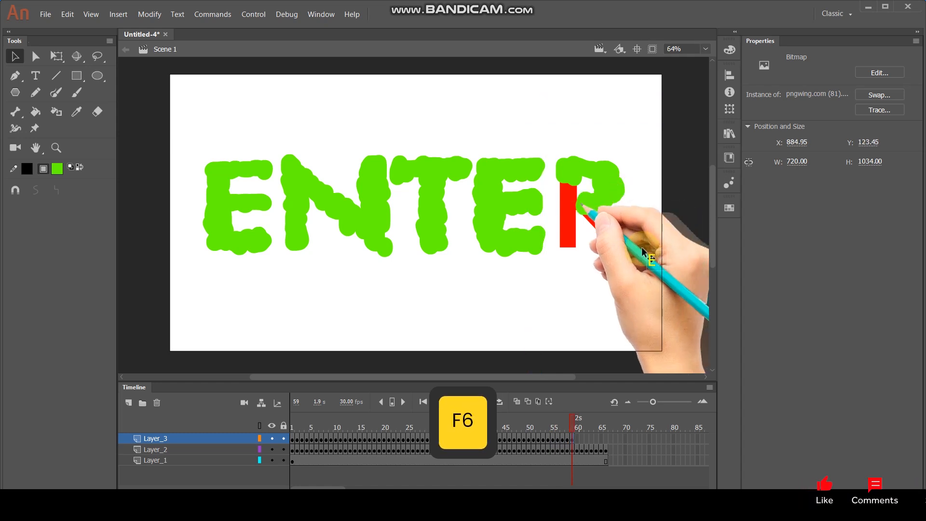
mouse_move(628, 244)
left_mouse_down()
mouse_move(628, 229)
mouse_move(633, 286)
mouse_move(663, 270)
left_mouse_up()
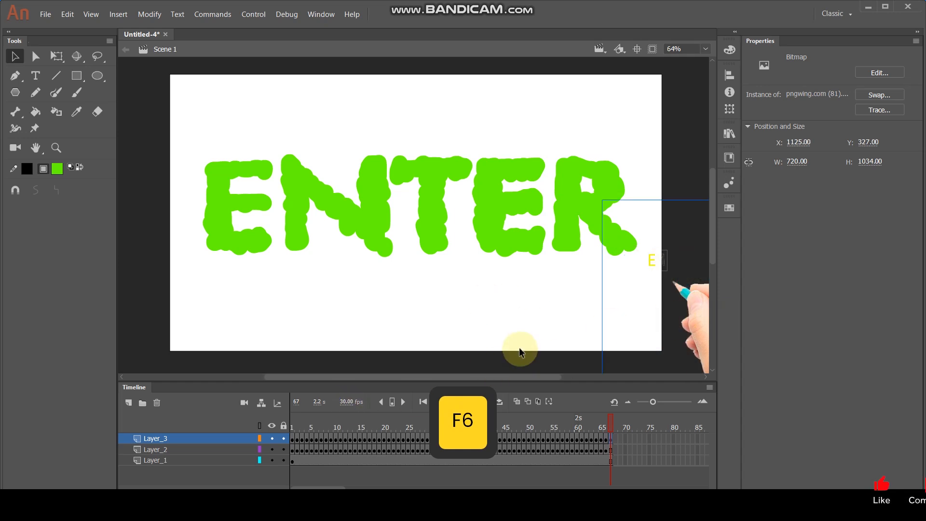
Convert Layer_2 into a mask for the ENTER text on Layer_1.
left_click(190, 450)
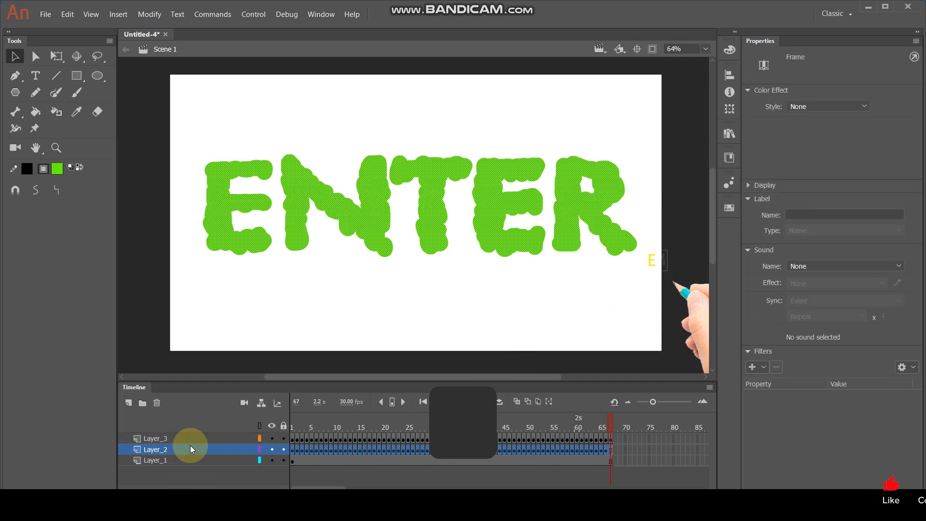
right_click(190, 449)
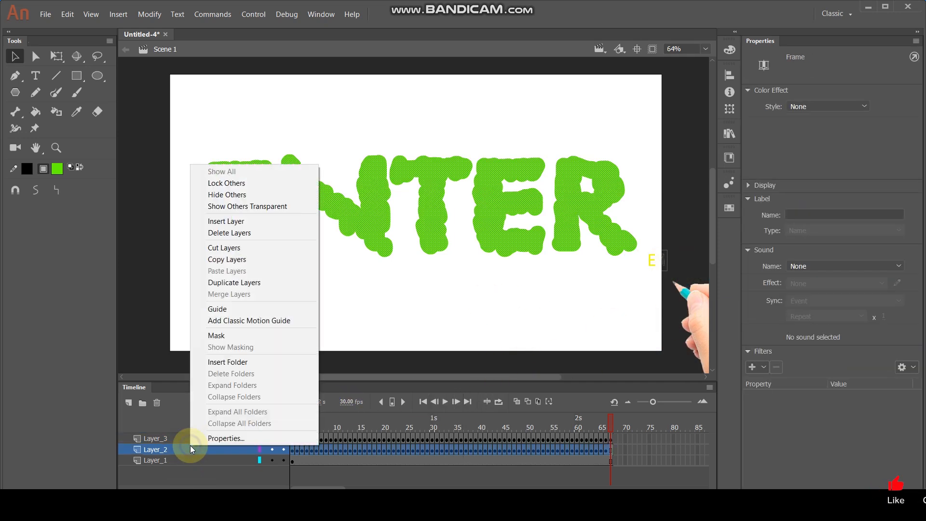
left_click(220, 334)
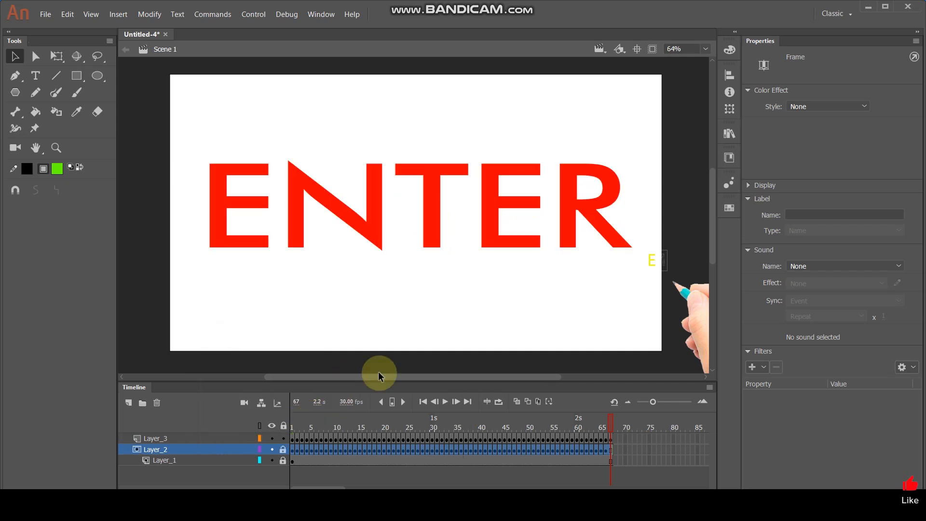
Test the movie and watch the handwriting animation in an enlarged preview window.
key("ctrl+Return")
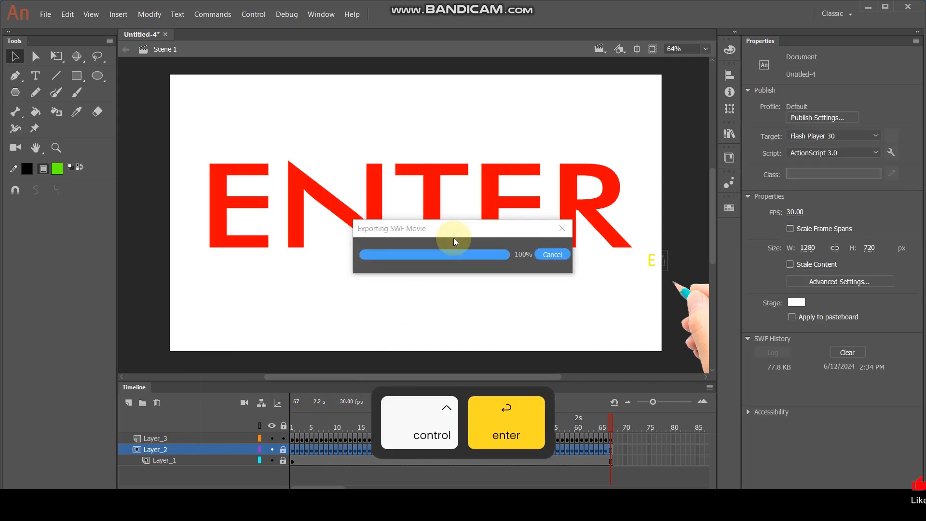
left_click(813, 23)
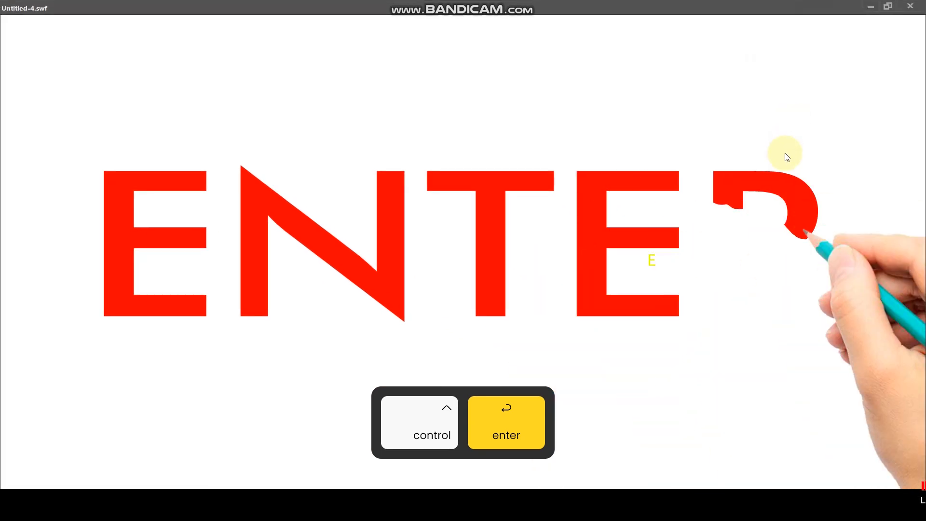